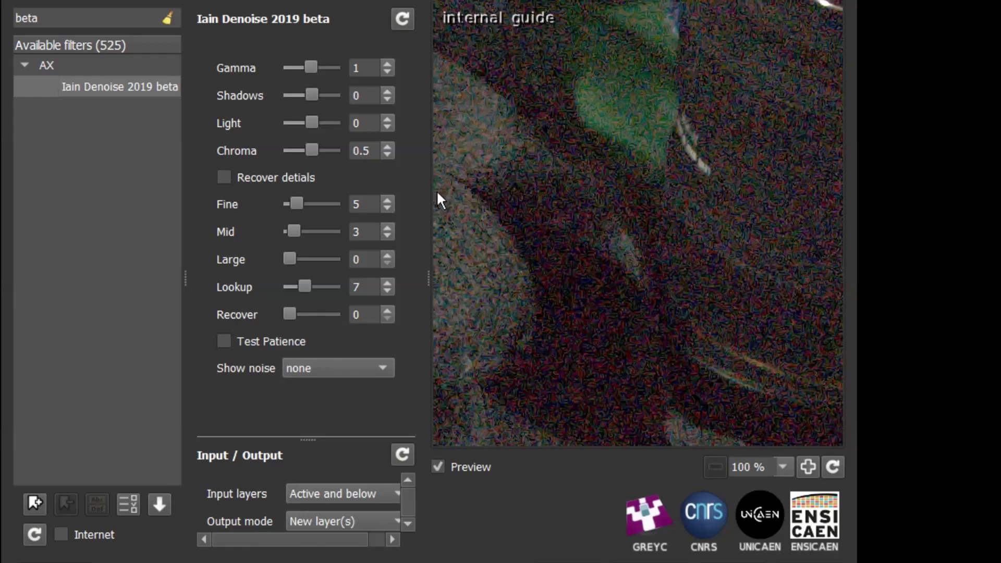
- Keep Active and below as input layers and rough in the denoise strengths, Large at 6
{"action": "left_click", "coordinate": [330, 493]}
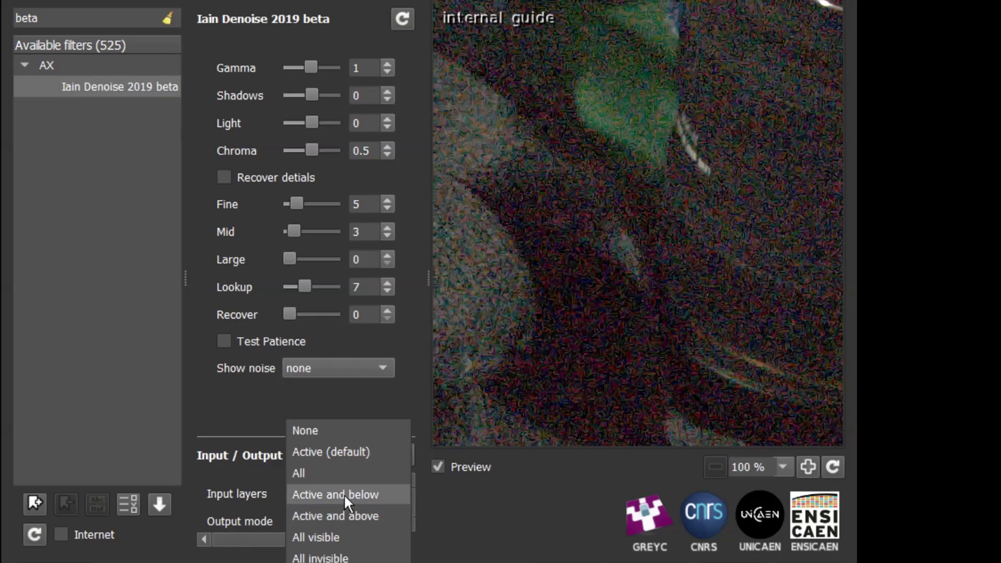
{"action": "left_click", "coordinate": [464, 508]}
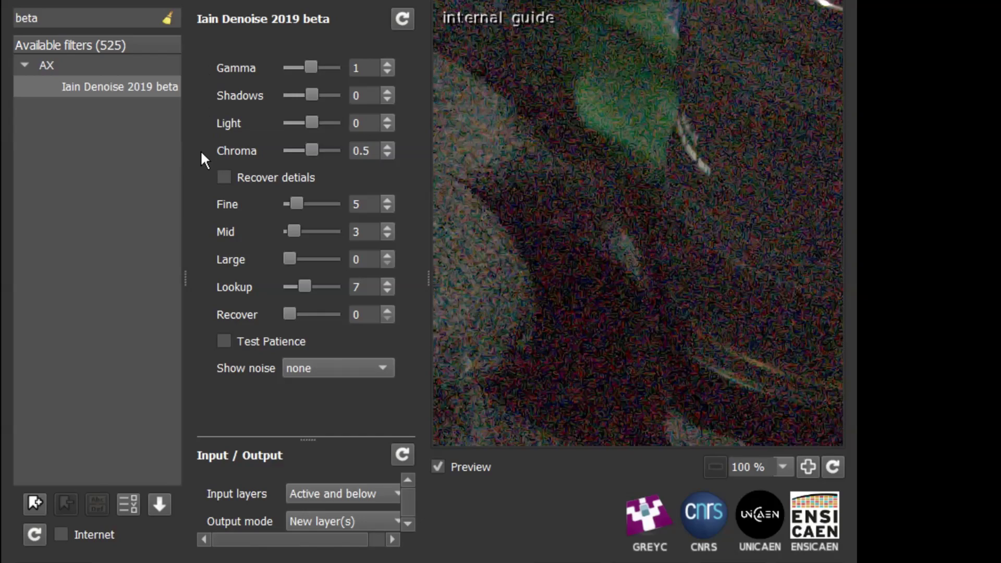
{"action": "left_click_drag", "start_coordinate": [296, 203], "coordinate": [315, 232]}
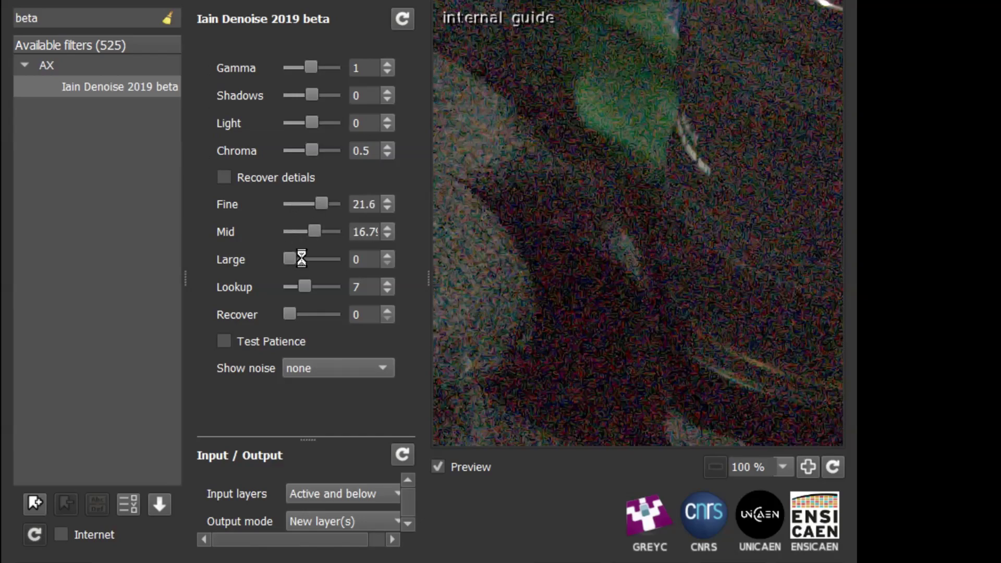
{"action": "left_click", "coordinate": [301, 259]}
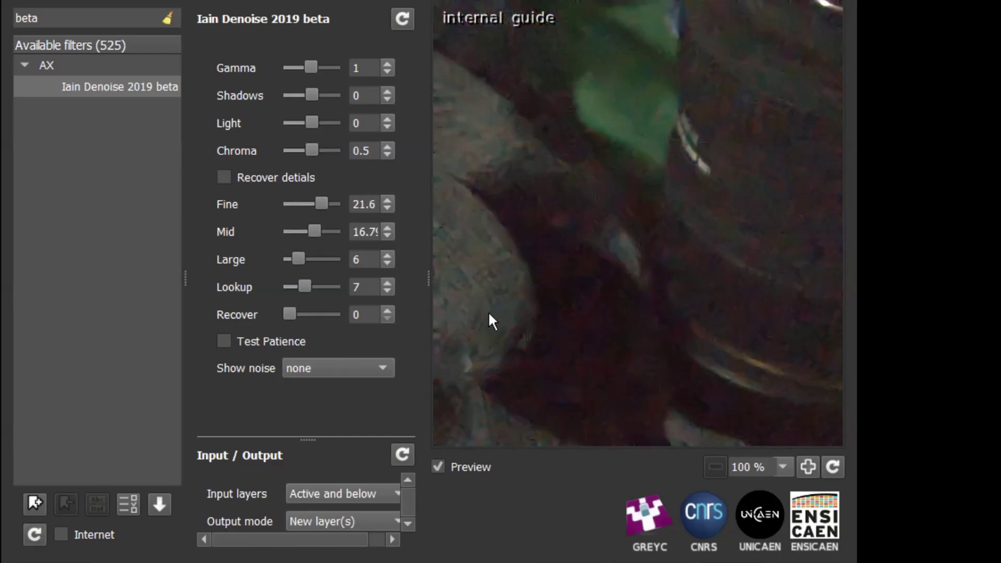
{"action": "left_click", "coordinate": [307, 232]}
- Settle Mid at 10.2 and Fine at 15, then raise gamma to about 1.53
{"action": "left_click_drag", "start_coordinate": [307, 233], "coordinate": [311, 204]}
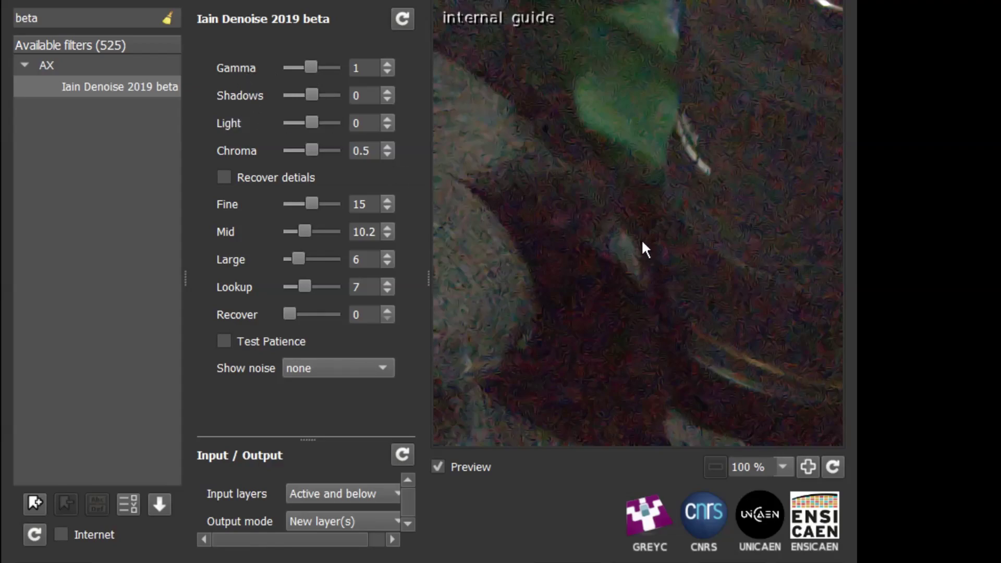
{"action": "left_click_drag", "start_coordinate": [693, 359], "coordinate": [445, 68]}
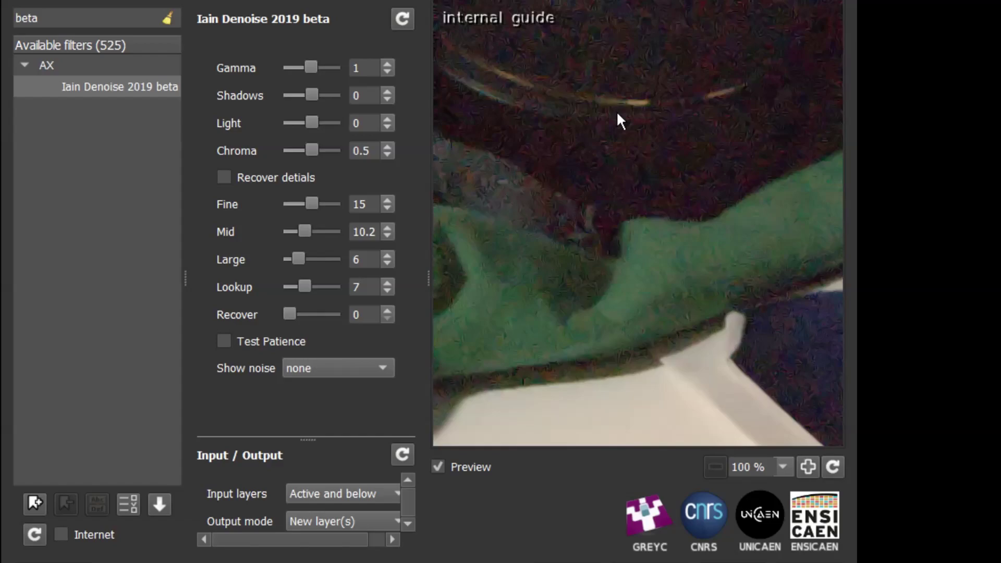
{"action": "left_click_drag", "start_coordinate": [310, 68], "coordinate": [321, 66]}
- Try Shadows at 0.92, then settle it at 0.68
{"action": "left_click_drag", "start_coordinate": [313, 95], "coordinate": [333, 94]}
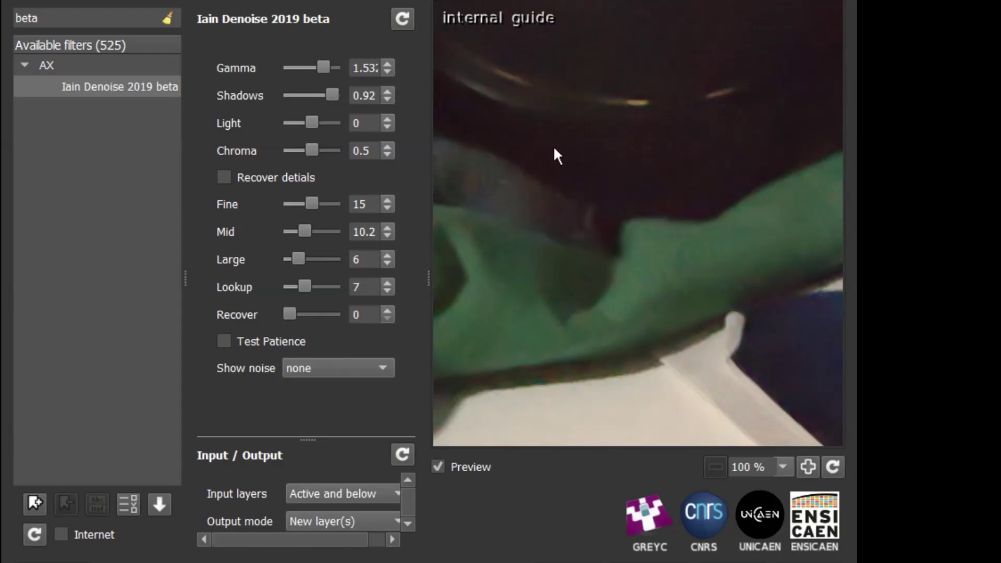
{"action": "left_click_drag", "start_coordinate": [332, 95], "coordinate": [327, 95]}
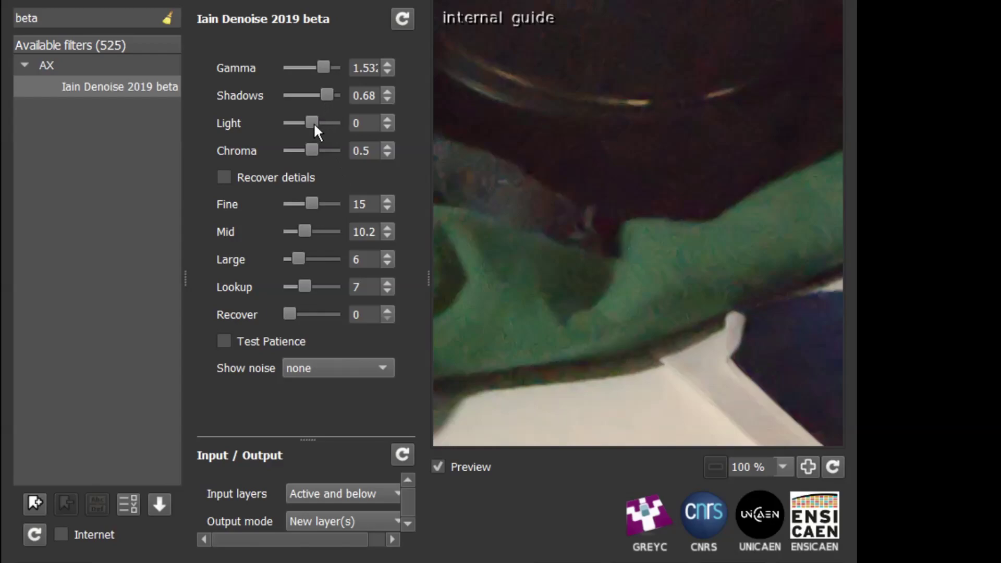
{"action": "left_click_drag", "start_coordinate": [444, 297], "coordinate": [522, 382]}
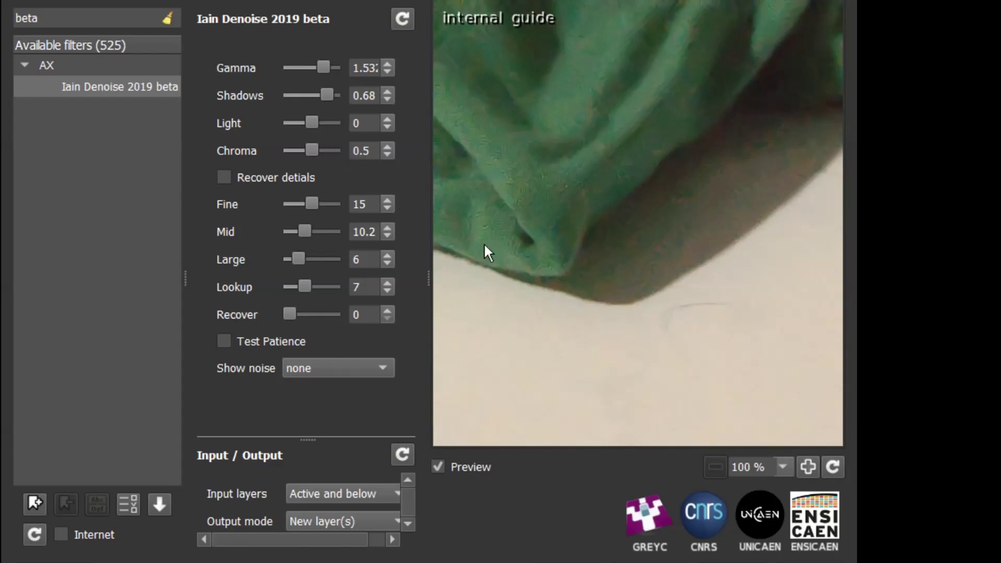
- Sweep Light from 1 to -1, then bring it back to 0.2
{"action": "left_click_drag", "start_coordinate": [320, 124], "coordinate": [339, 123]}
{"action": "left_click_drag", "start_coordinate": [333, 123], "coordinate": [226, 125]}
{"action": "left_click_drag", "start_coordinate": [291, 117], "coordinate": [315, 123]}
- Raise Chroma denoising to 1 and view the red and green region
{"action": "left_click_drag", "start_coordinate": [311, 150], "coordinate": [339, 150]}
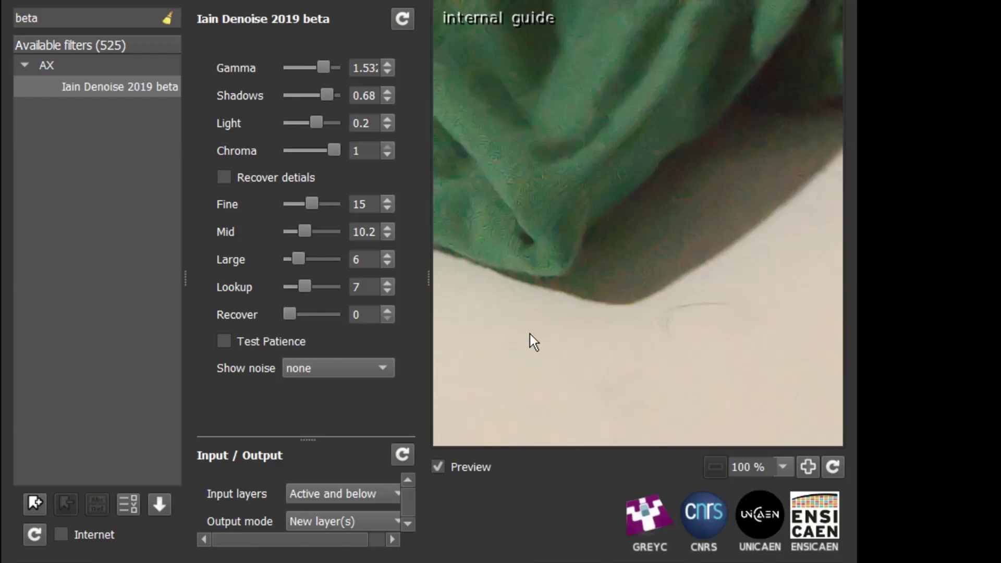
{"action": "left_click_drag", "start_coordinate": [529, 333], "coordinate": [683, 268]}
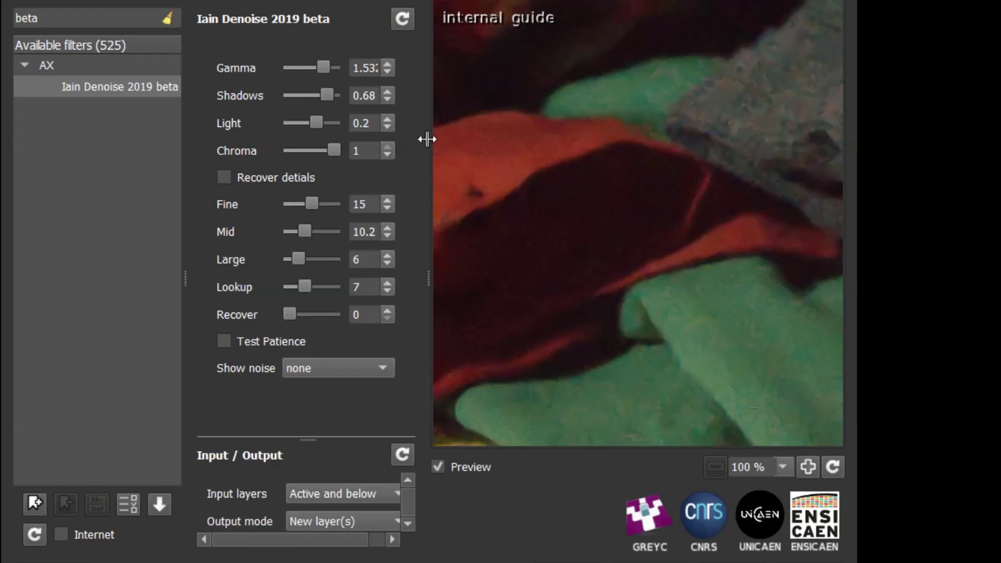
{"action": "left_click_drag", "start_coordinate": [663, 284], "coordinate": [633, 268]}
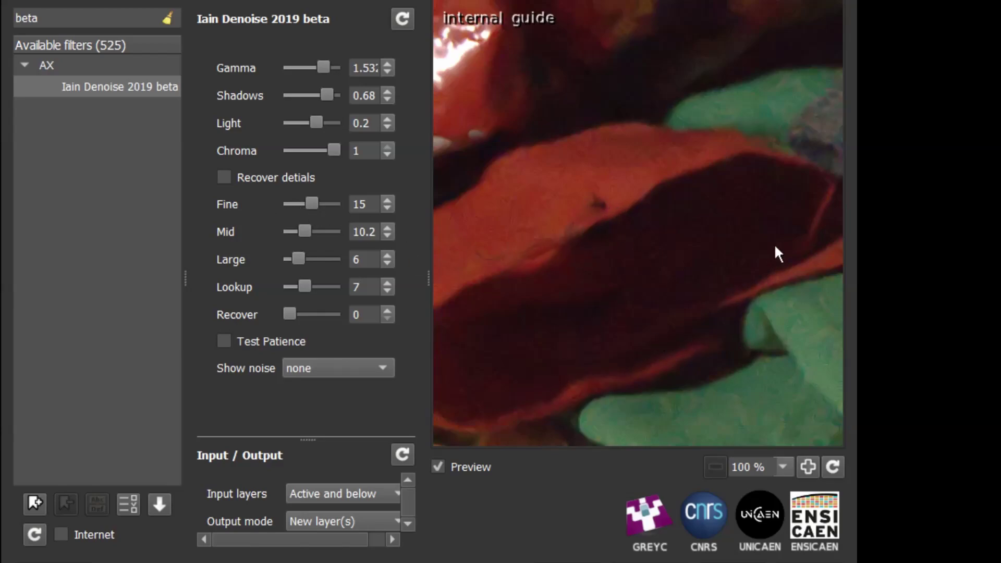
{"action": "left_click_drag", "start_coordinate": [721, 240], "coordinate": [671, 222]}
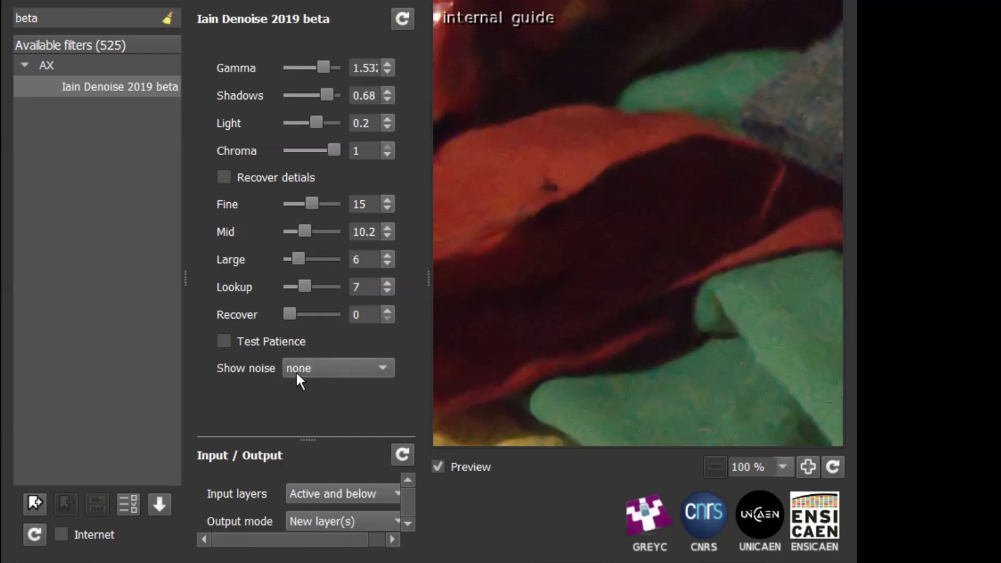
- Cycle Show noise through Fine, Mid and Large, ending on Fine
{"action": "left_click", "coordinate": [327, 366]}
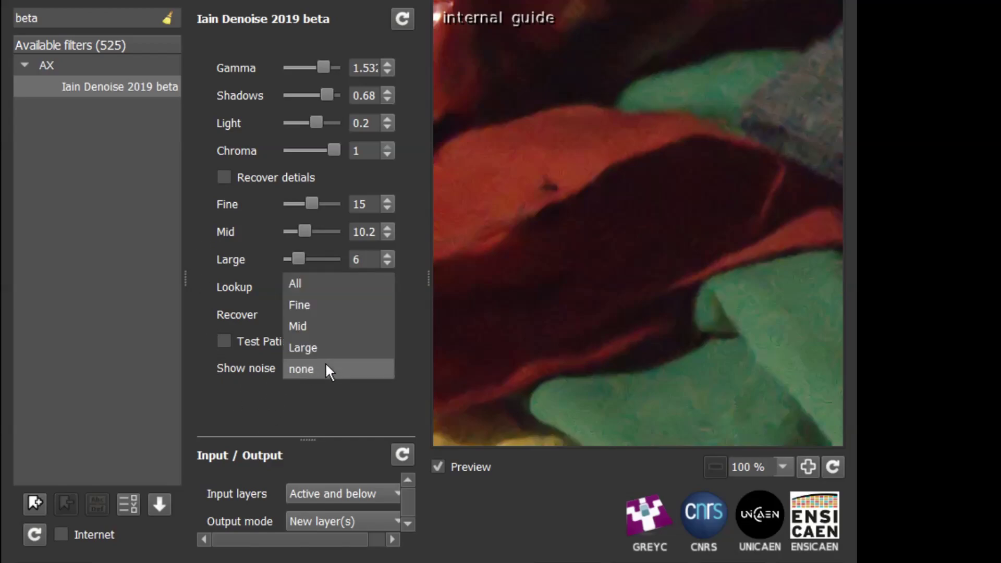
{"action": "left_click", "coordinate": [320, 303]}
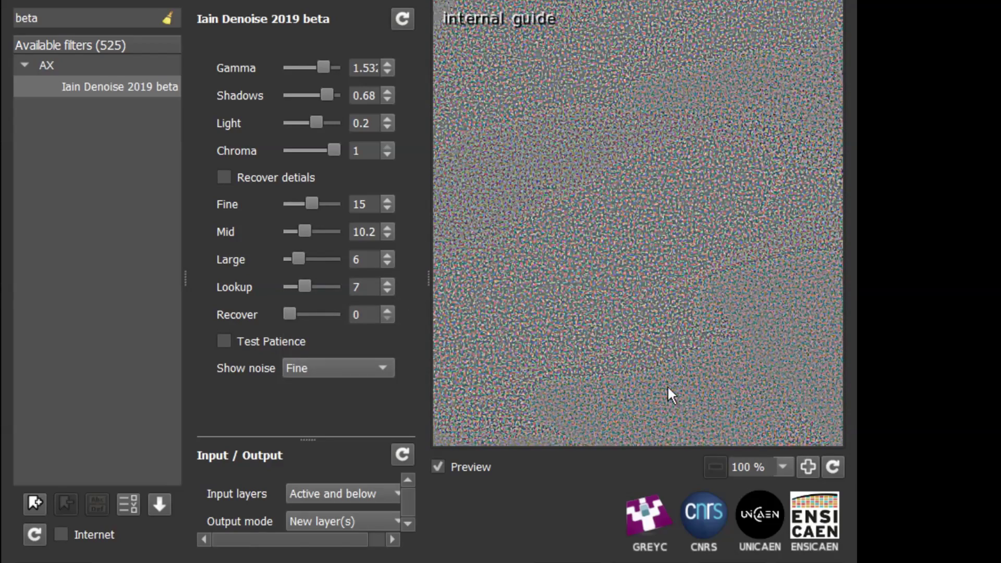
{"action": "left_click", "coordinate": [318, 368]}
{"action": "left_click", "coordinate": [314, 383]}
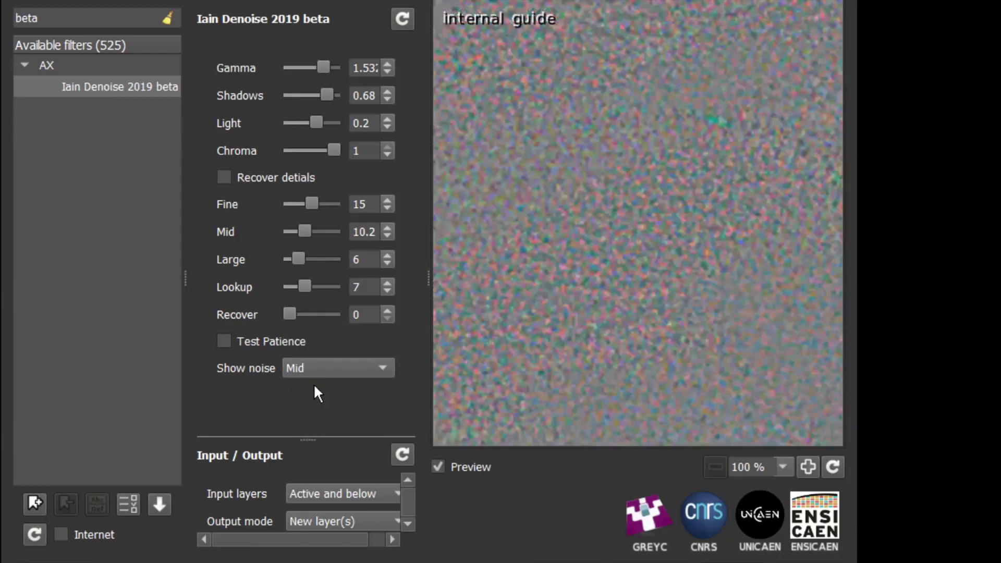
{"action": "left_click", "coordinate": [318, 369]}
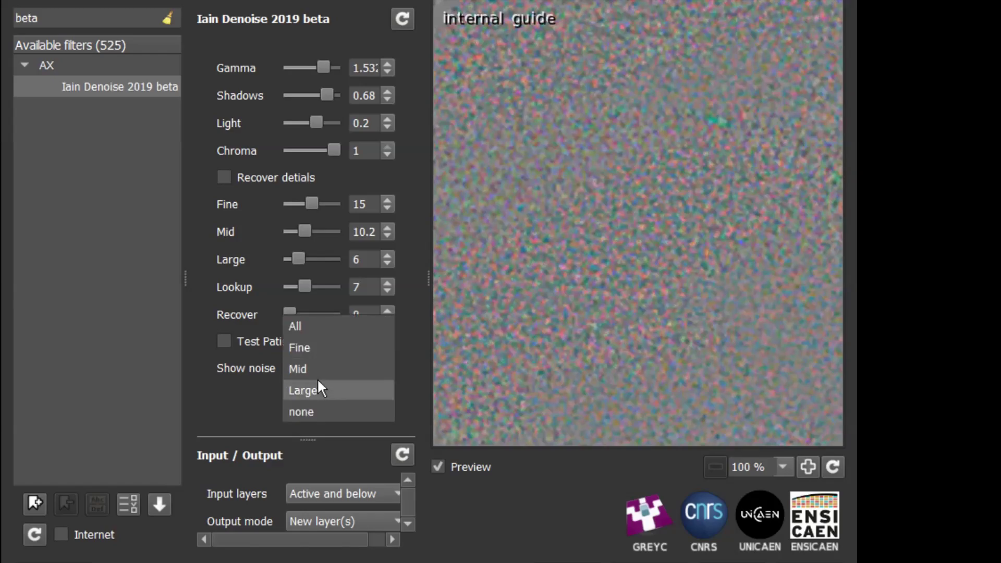
{"action": "left_click", "coordinate": [318, 386]}
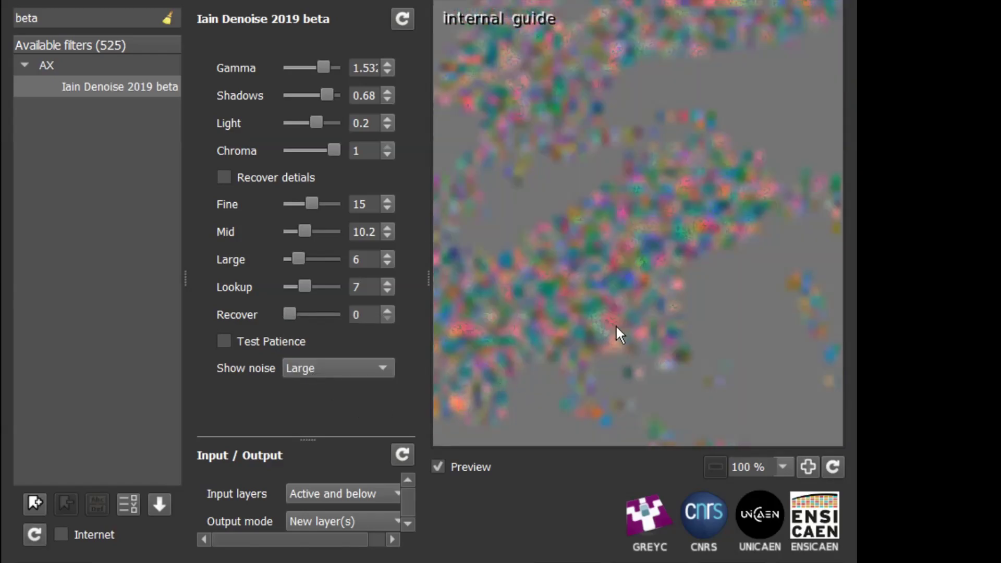
{"action": "left_click", "coordinate": [336, 368]}
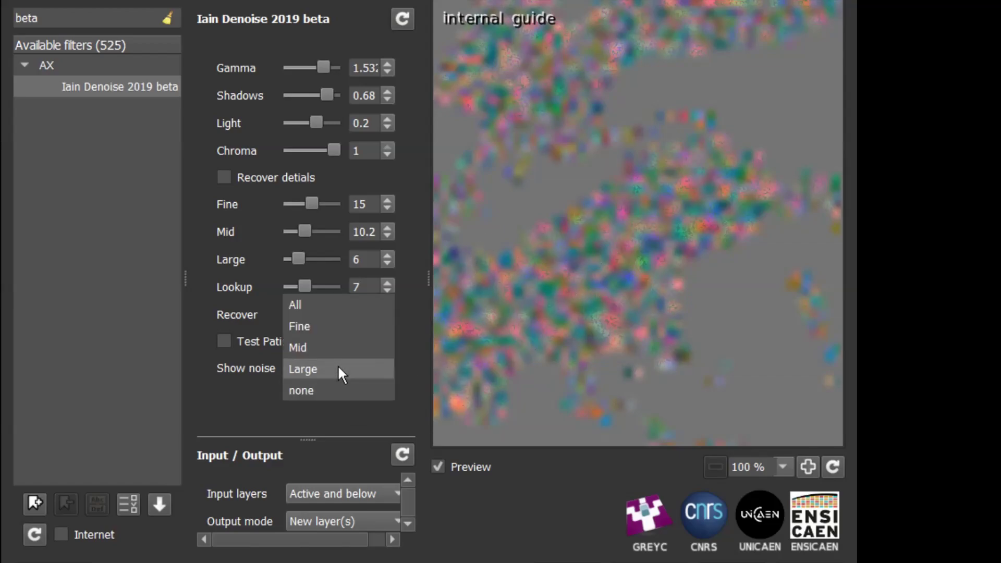
{"action": "left_click", "coordinate": [335, 324]}
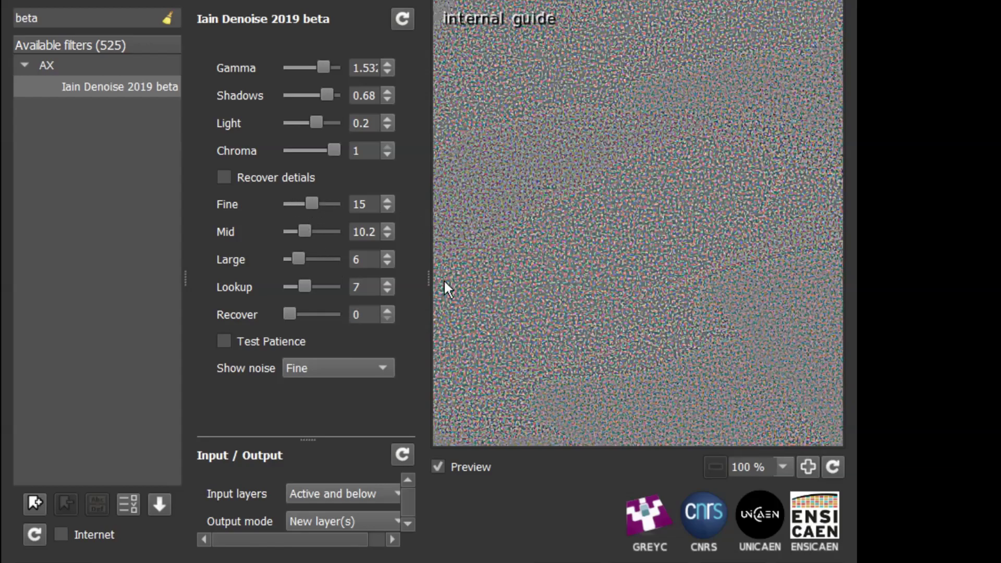
- Sweep the Fine strength between 6 and 30 against the original, settling at 10.8
{"action": "left_click_drag", "start_coordinate": [312, 200], "coordinate": [299, 204]}
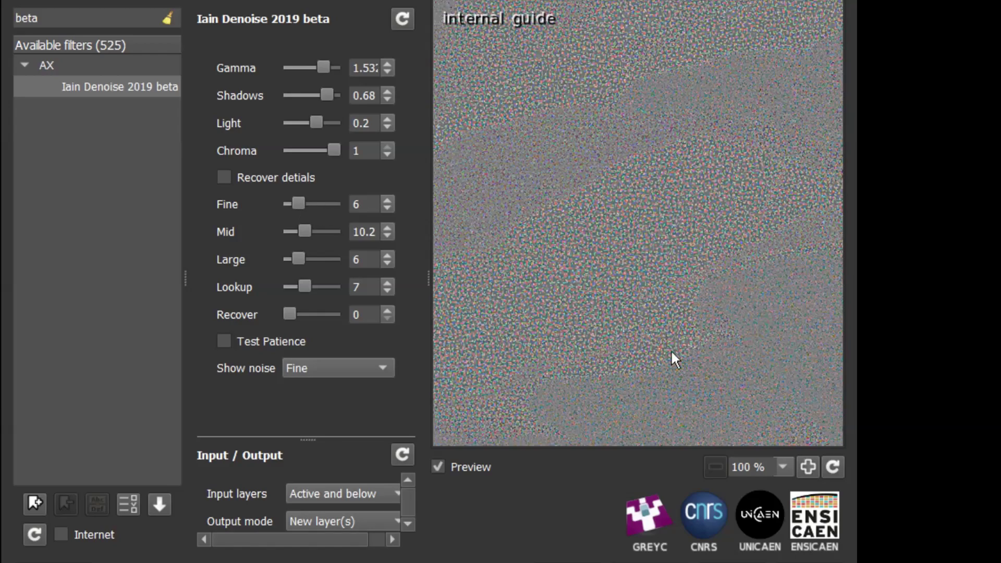
{"action": "left_click_drag", "start_coordinate": [507, 280], "coordinate": [511, 456]}
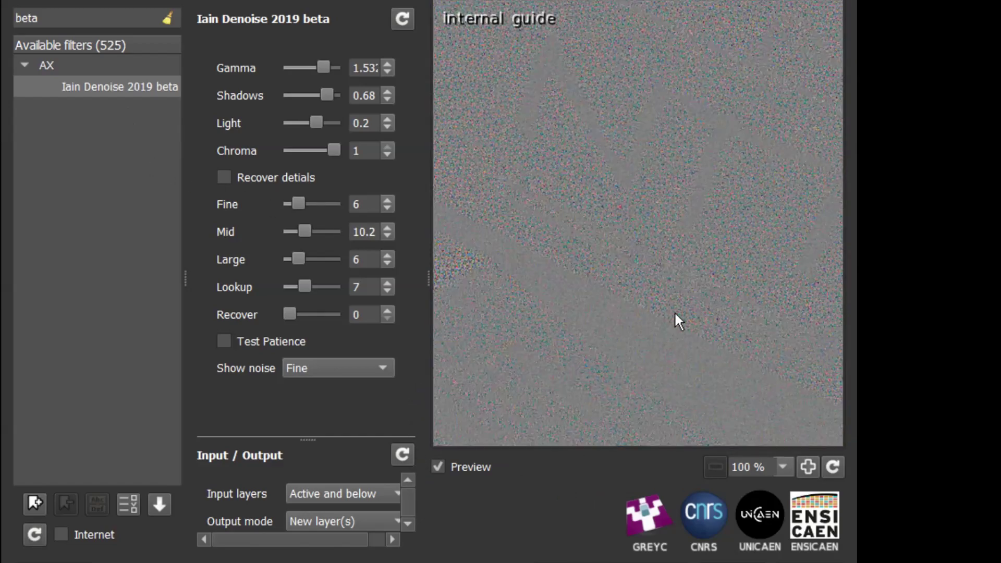
{"action": "left_click", "coordinate": [671, 313]}
{"action": "left_click_drag", "start_coordinate": [298, 204], "coordinate": [434, 280]}
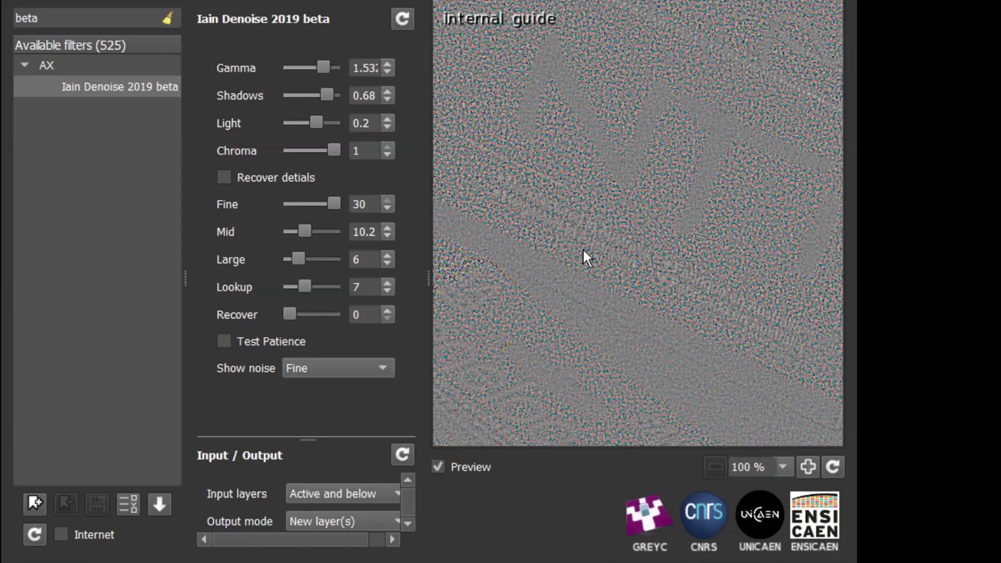
{"action": "left_click_drag", "start_coordinate": [333, 204], "coordinate": [308, 204]}
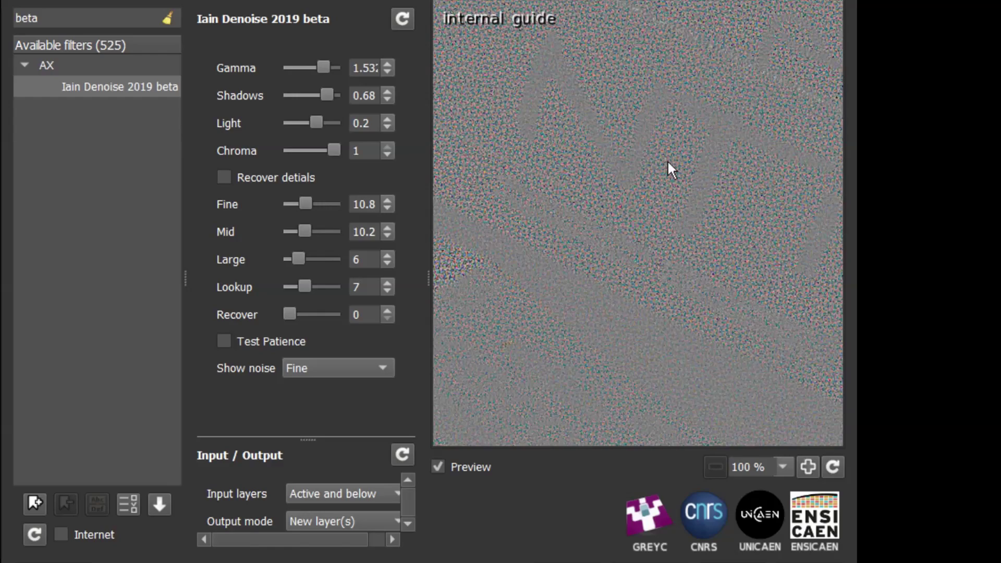
- Show the Mid noise, push Mid strength to 30, then lower it to 8.4
{"action": "left_click", "coordinate": [334, 368]}
{"action": "left_click", "coordinate": [330, 388]}
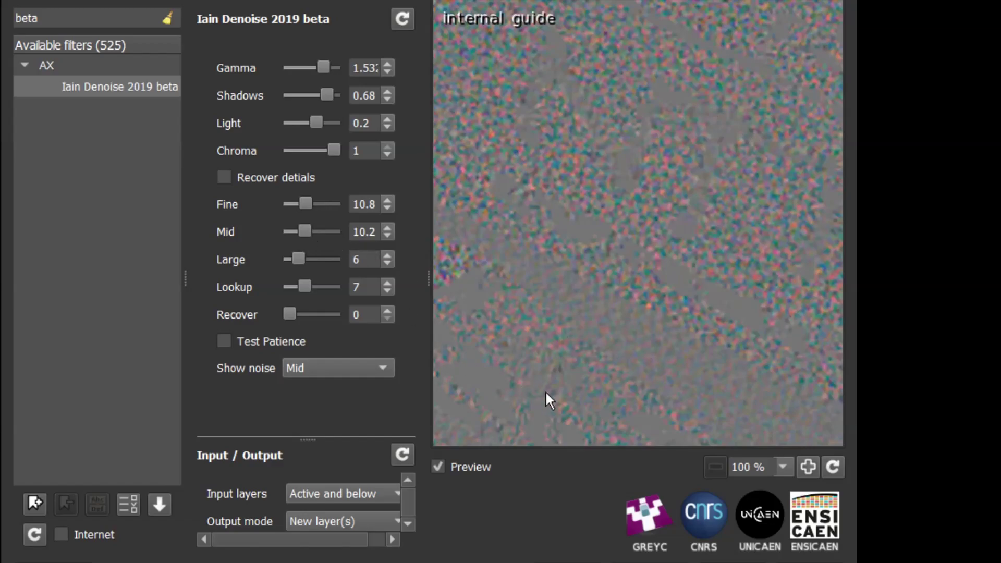
{"action": "left_click_drag", "start_coordinate": [302, 232], "coordinate": [336, 234]}
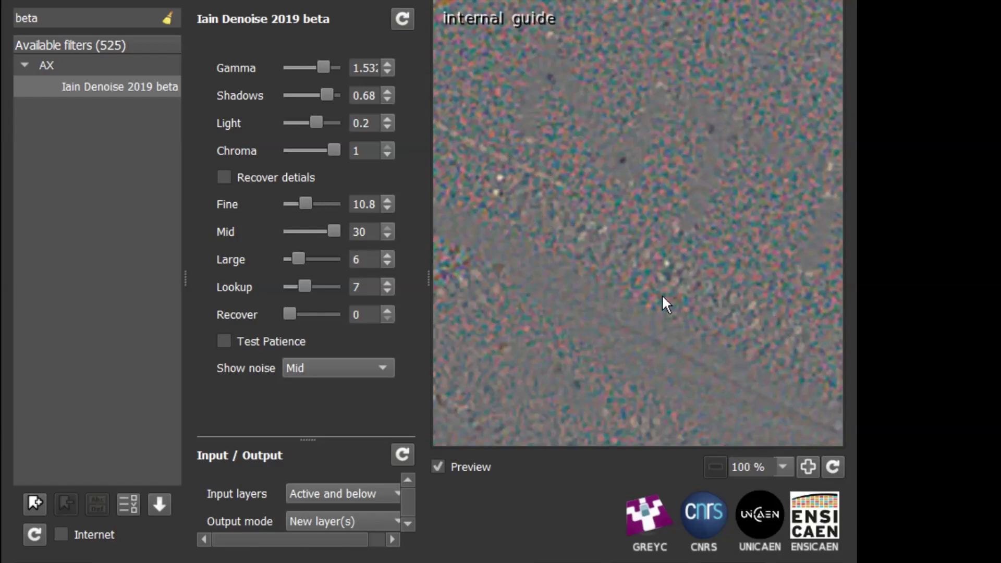
{"action": "left_click_drag", "start_coordinate": [333, 230], "coordinate": [303, 230]}
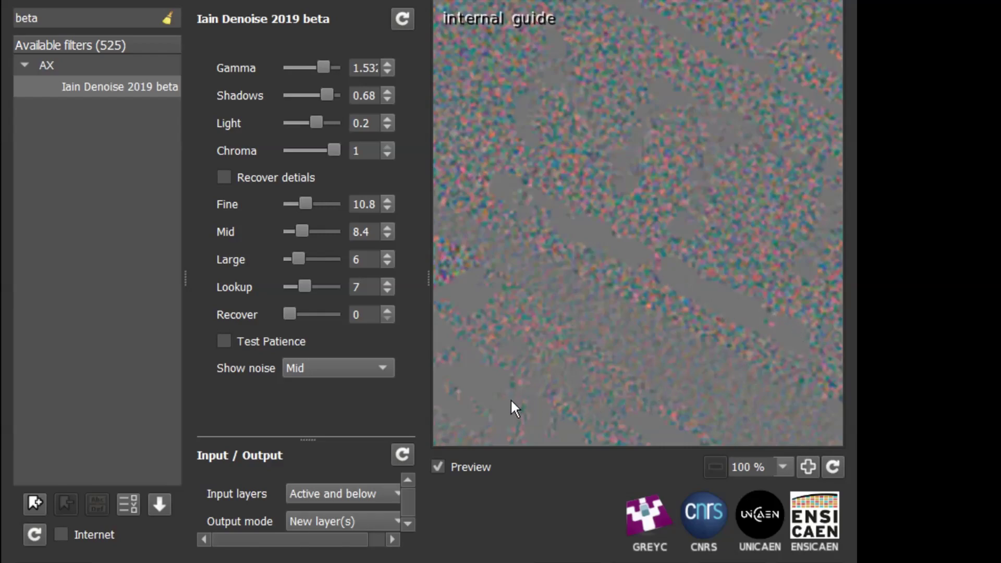
- Display only the large-scale noise and compare it with the original photo
{"action": "left_click", "coordinate": [330, 368]}
{"action": "left_click", "coordinate": [328, 388]}
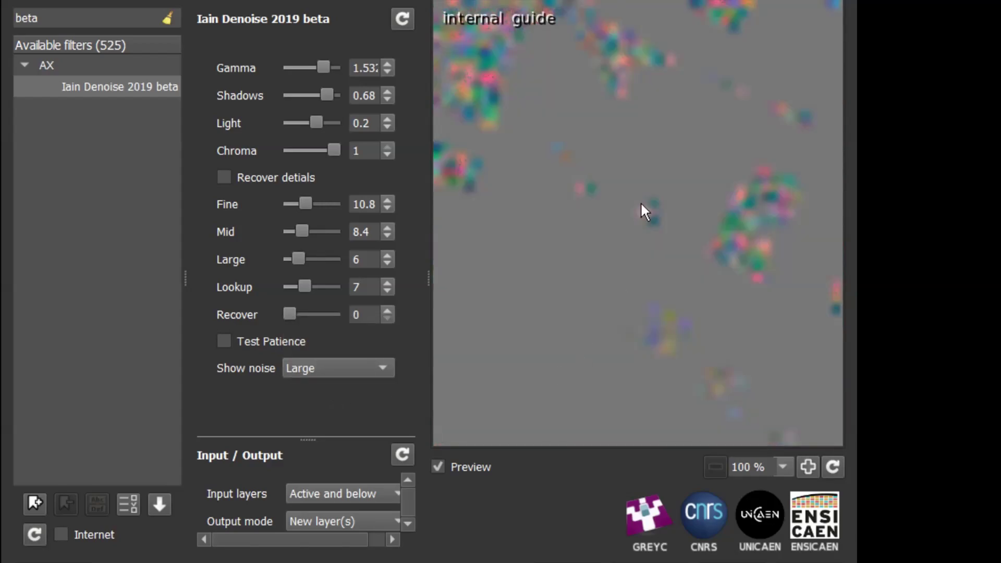
{"action": "left_click_drag", "start_coordinate": [616, 171], "coordinate": [573, 261]}
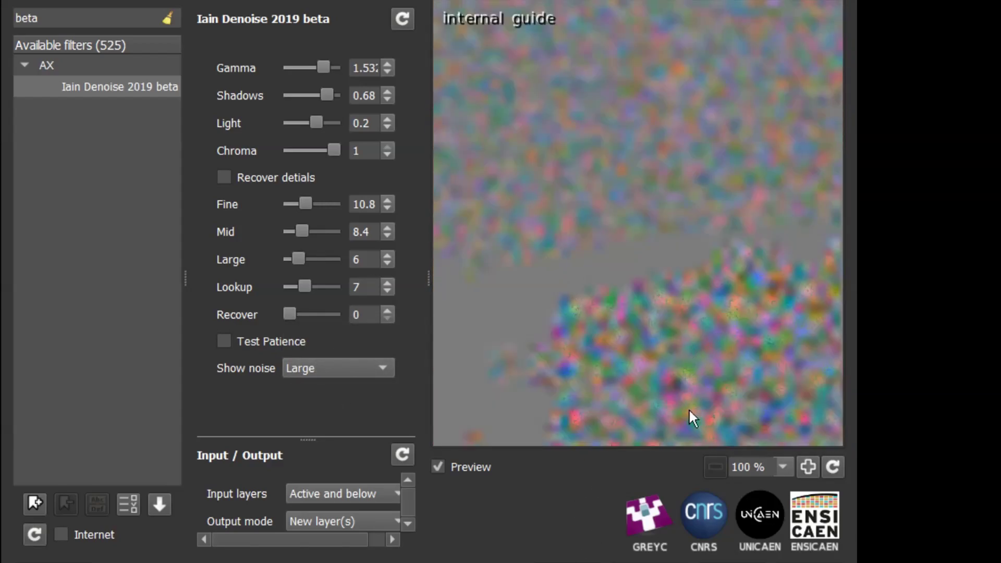
{"action": "left_click_drag", "start_coordinate": [629, 308], "coordinate": [615, 320]}
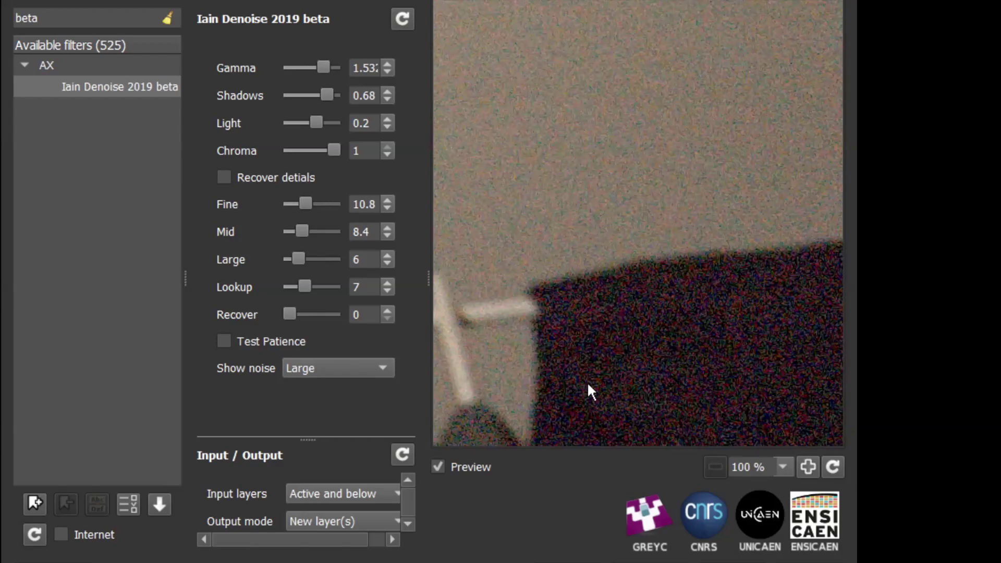
{"action": "left_click_drag", "start_coordinate": [588, 384], "coordinate": [597, 387]}
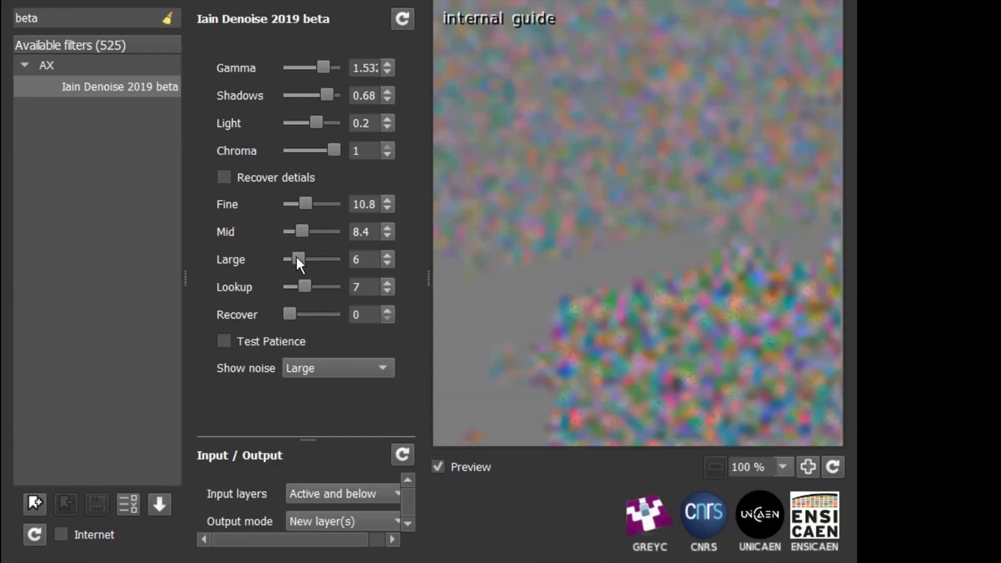
- Test different Large strengths, settling back at 6
{"action": "left_click_drag", "start_coordinate": [297, 255], "coordinate": [293, 257]}
{"action": "scroll", "coordinate": [301, 259], "scroll_direction": "up", "scroll_amount": 1}
{"action": "scroll", "coordinate": [302, 259], "scroll_direction": "down", "scroll_amount": 2}
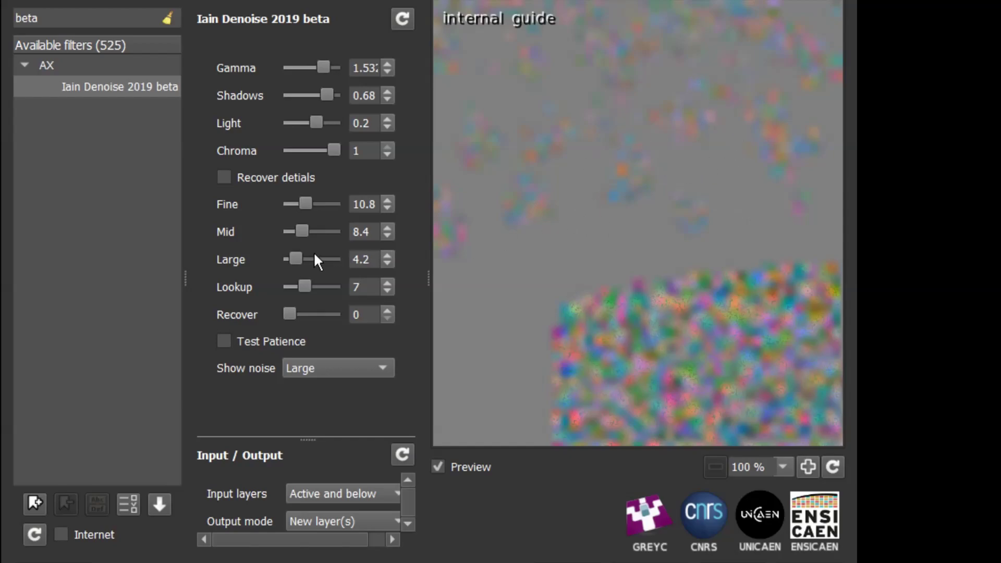
{"action": "left_click_drag", "start_coordinate": [296, 258], "coordinate": [298, 257]}
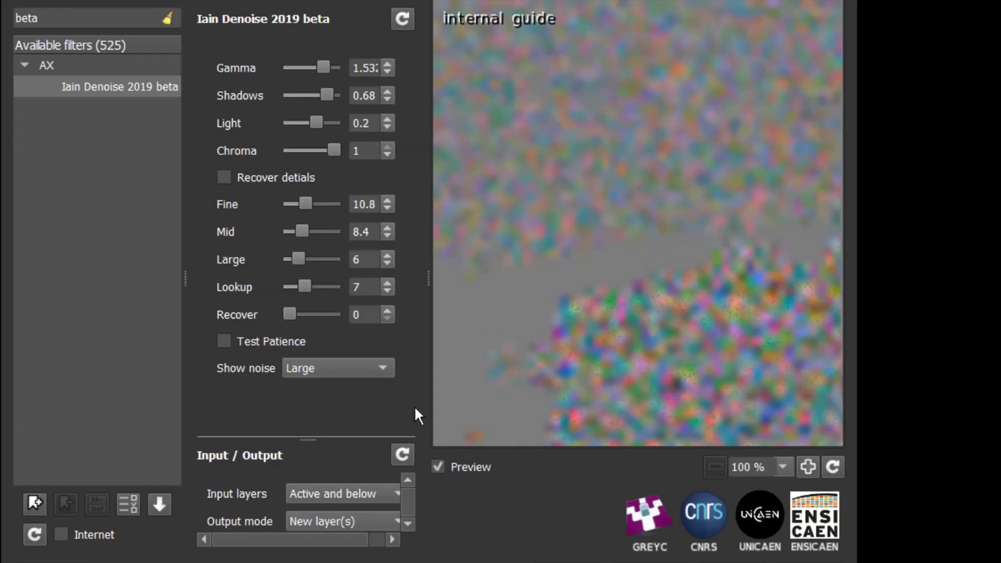
{"action": "left_click", "coordinate": [314, 366]}
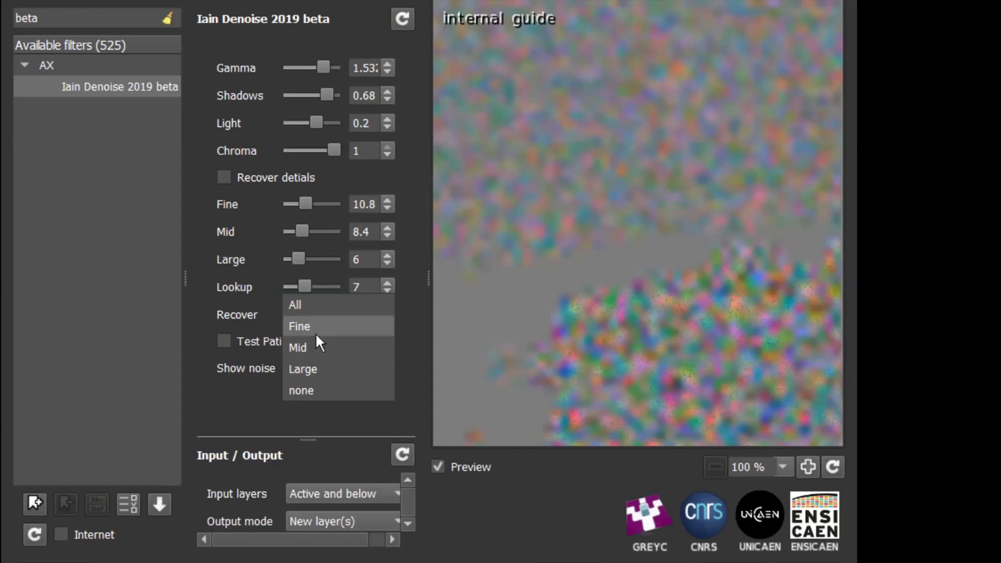
- Show noise from all scales and raise Fine to 18.6 and Mid to 10.8
{"action": "left_click", "coordinate": [315, 302]}
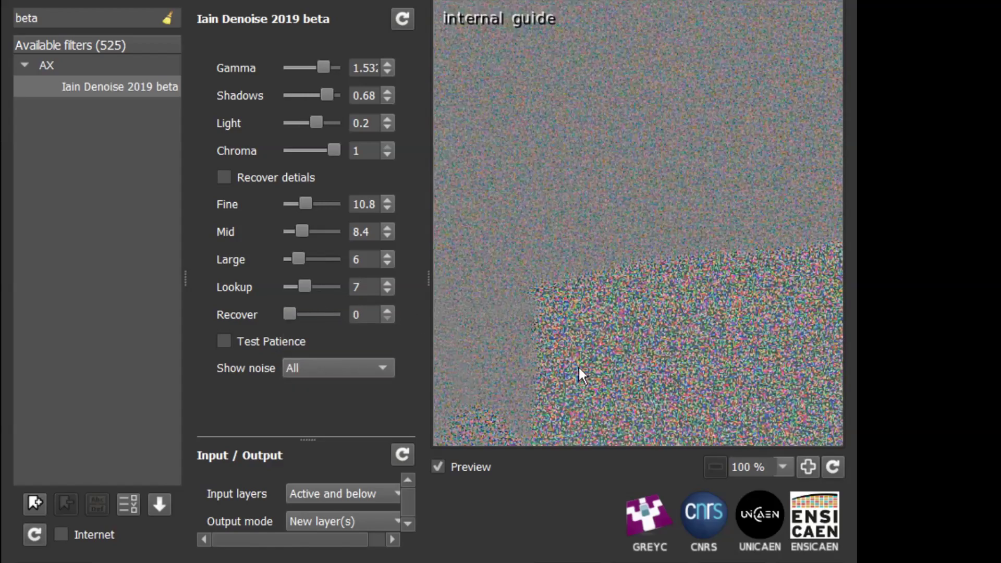
{"action": "left_click_drag", "start_coordinate": [487, 406], "coordinate": [652, 279]}
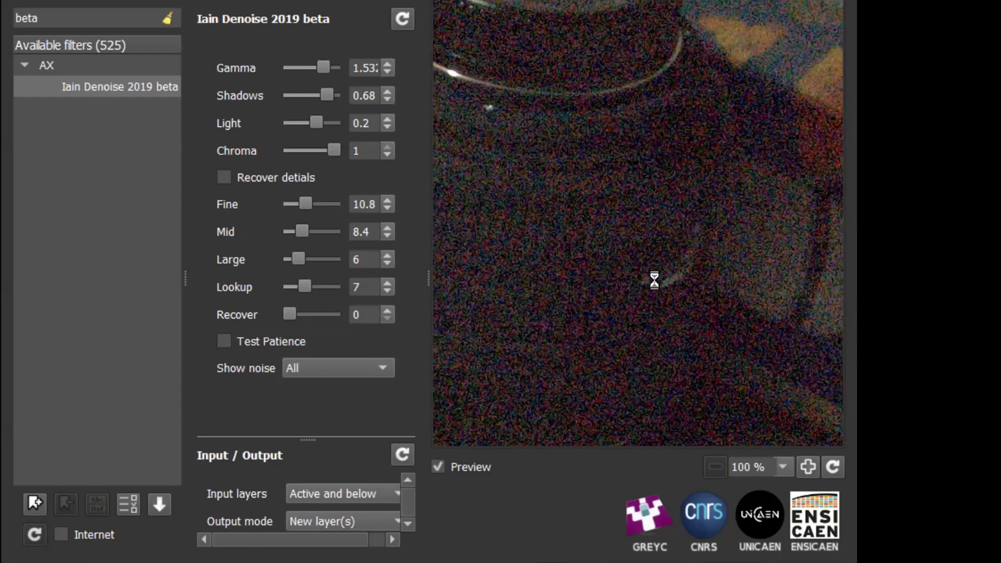
{"action": "left_click_drag", "start_coordinate": [540, 361], "coordinate": [696, 246]}
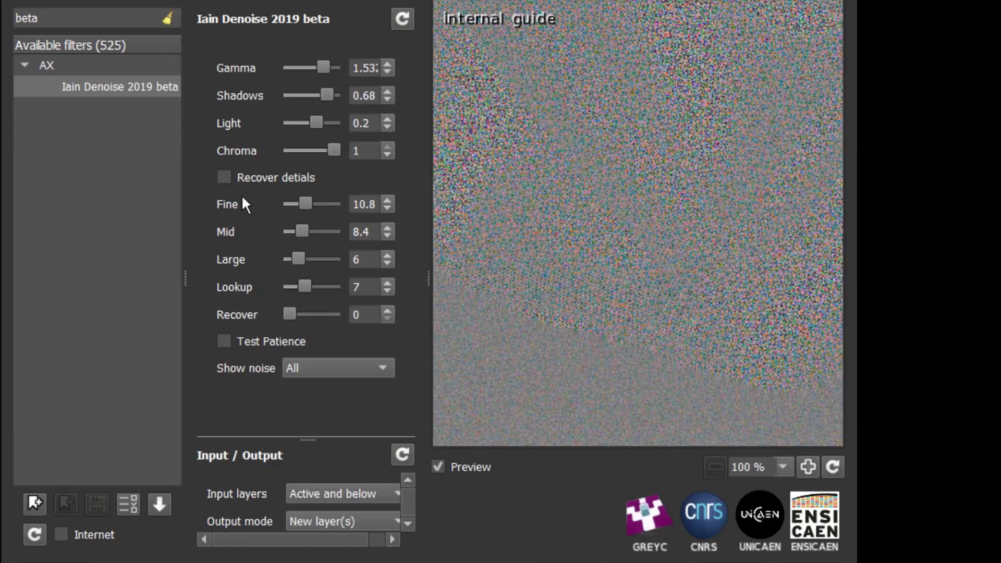
{"action": "left_click_drag", "start_coordinate": [306, 204], "coordinate": [305, 230]}
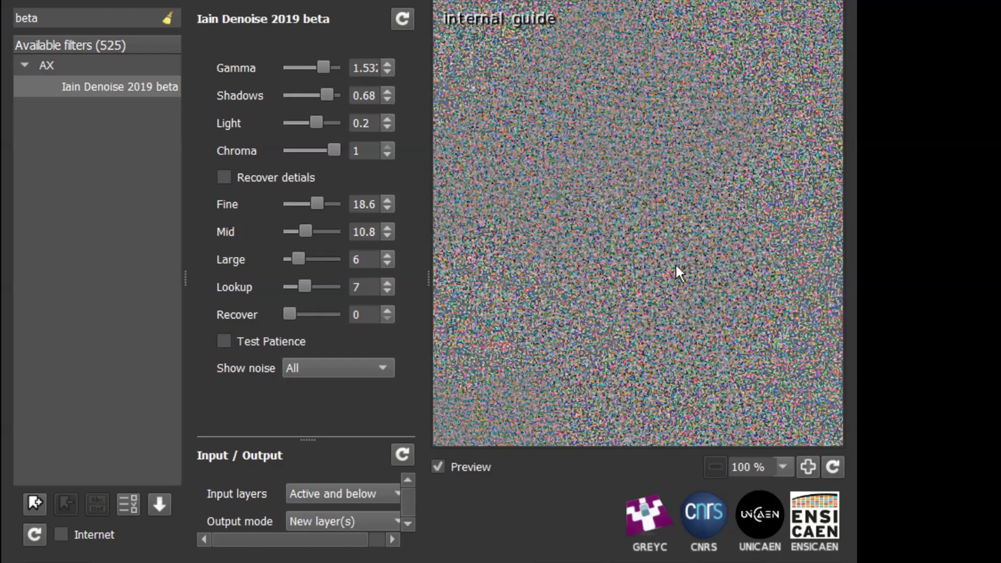
{"action": "left_click_drag", "start_coordinate": [594, 408], "coordinate": [465, 338]}
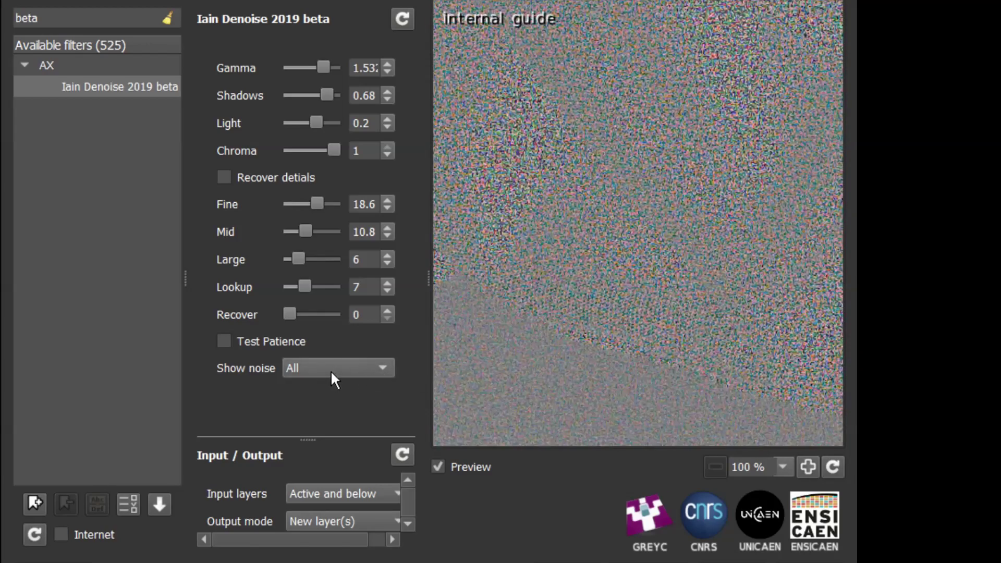
- Set Show noise to none and enable Recover details with Recover at 1.04
{"action": "left_click", "coordinate": [330, 370]}
{"action": "left_click", "coordinate": [330, 455]}
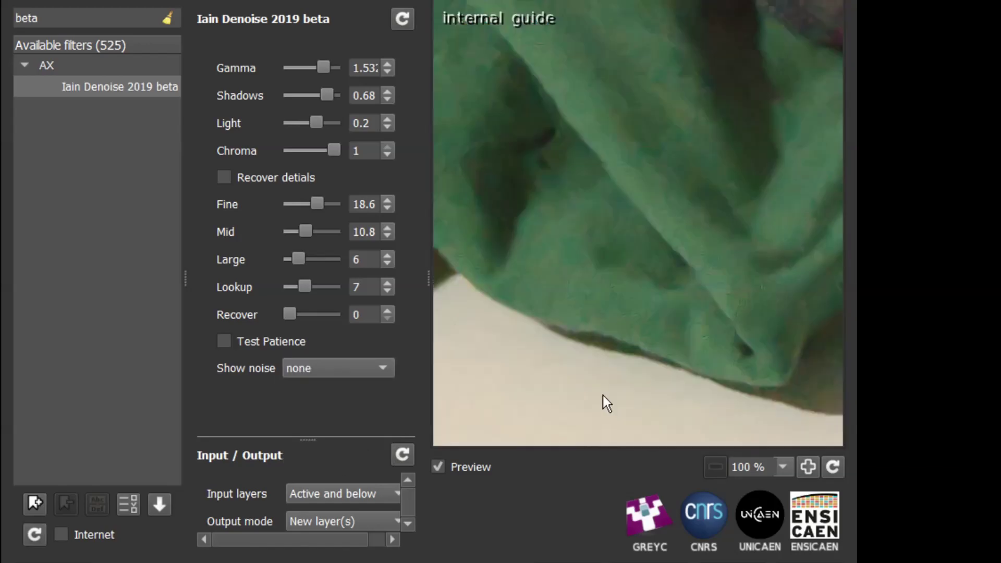
{"action": "left_click", "coordinate": [644, 334]}
{"action": "left_click", "coordinate": [224, 177]}
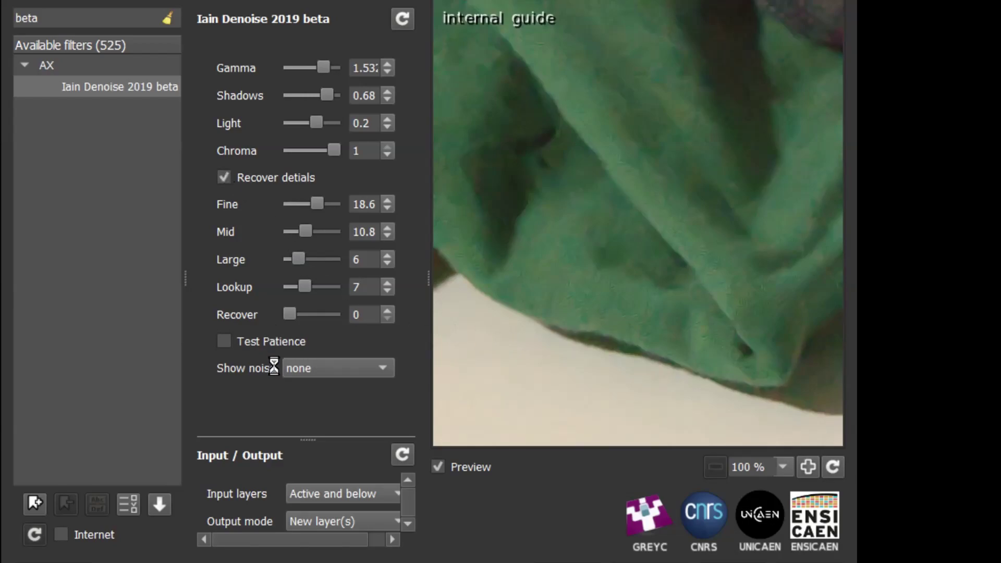
{"action": "left_click_drag", "start_coordinate": [288, 313], "coordinate": [301, 314]}
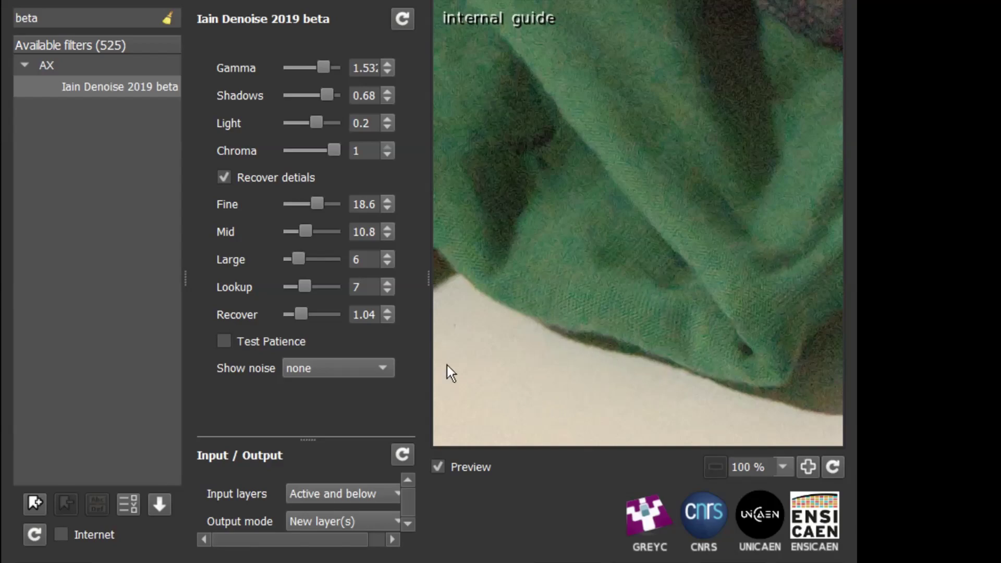
- Toggle detail recovery to compare, then settle Recover at 0.72 after trying 0.48
{"action": "left_click", "coordinate": [223, 177]}
{"action": "left_click", "coordinate": [221, 176]}
{"action": "left_click_drag", "start_coordinate": [749, 289], "coordinate": [509, 339]}
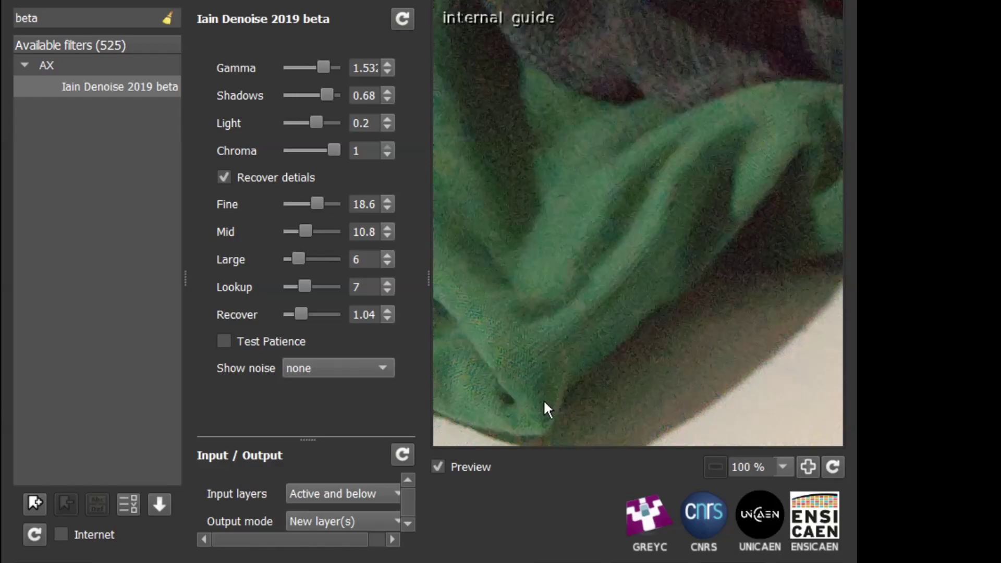
{"action": "left_click", "coordinate": [223, 178]}
{"action": "left_click", "coordinate": [223, 178]}
{"action": "left_click_drag", "start_coordinate": [299, 314], "coordinate": [296, 314]}
{"action": "left_click_drag", "start_coordinate": [295, 315], "coordinate": [292, 315]}
{"action": "left_click_drag", "start_coordinate": [292, 315], "coordinate": [295, 315]}
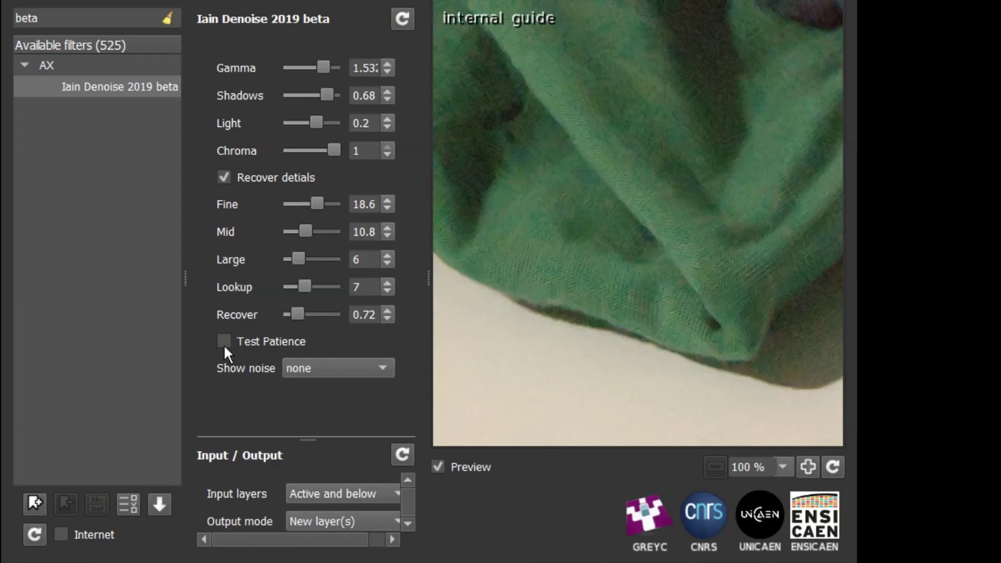
- Enable Test Patience and compare the fabric with detail recovery off and on
{"action": "left_click_drag", "start_coordinate": [670, 310], "coordinate": [584, 319]}
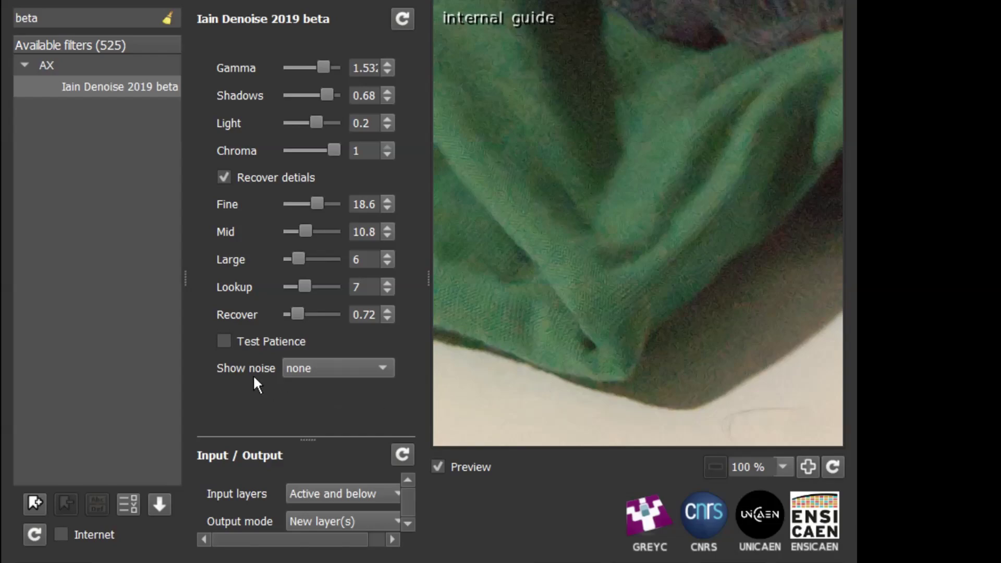
{"action": "left_click", "coordinate": [221, 342]}
{"action": "left_click_drag", "start_coordinate": [559, 257], "coordinate": [600, 321]}
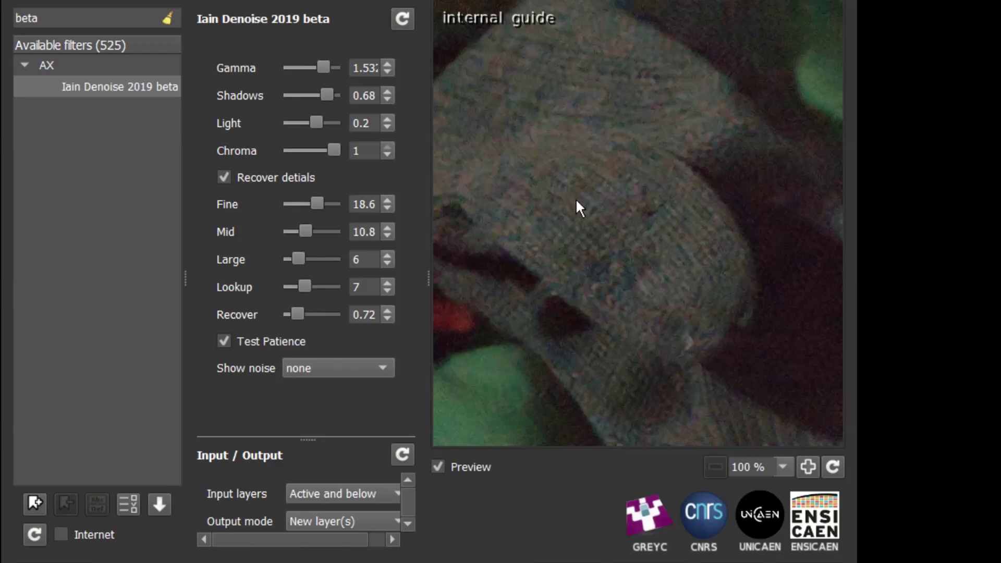
{"action": "left_click", "coordinate": [223, 177]}
{"action": "left_click", "coordinate": [222, 177]}
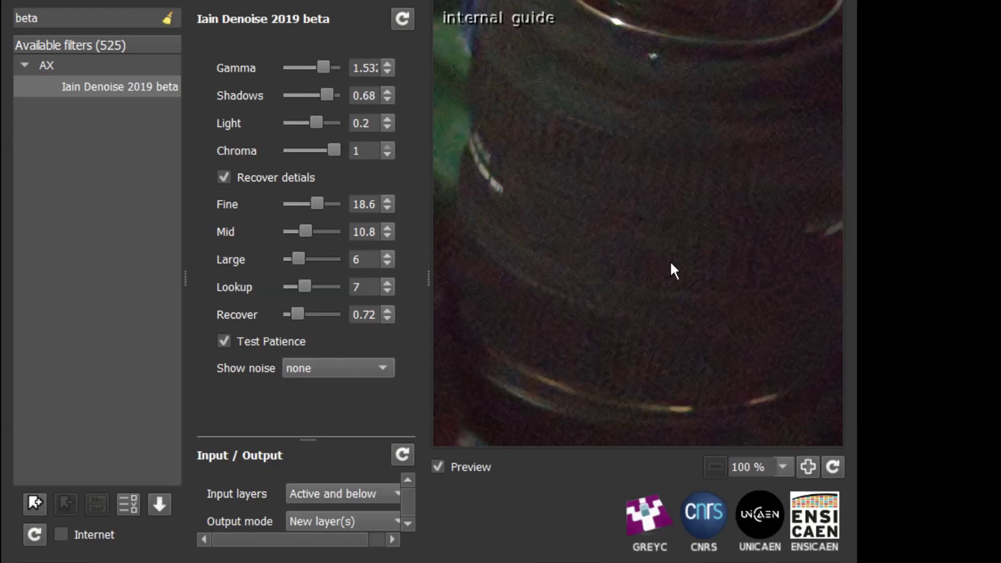
{"action": "left_click_drag", "start_coordinate": [626, 282], "coordinate": [609, 280]}
- Turn off Recover details and set Lookup to 5, passing through 3
{"action": "left_click", "coordinate": [224, 177]}
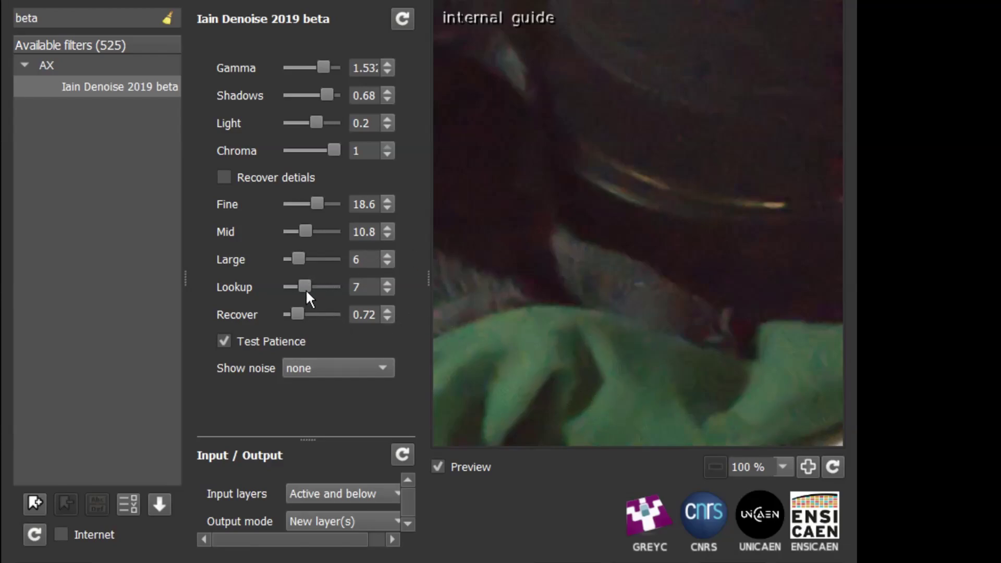
{"action": "left_click_drag", "start_coordinate": [306, 287], "coordinate": [276, 288]}
{"action": "left_click_drag", "start_coordinate": [289, 286], "coordinate": [300, 294]}
- Set Lookup to 15, pan the preview to another area of the lens, and re-enable Recover details
{"action": "left_click_drag", "start_coordinate": [298, 286], "coordinate": [380, 294]}
{"action": "left_click_drag", "start_coordinate": [705, 123], "coordinate": [673, 378]}
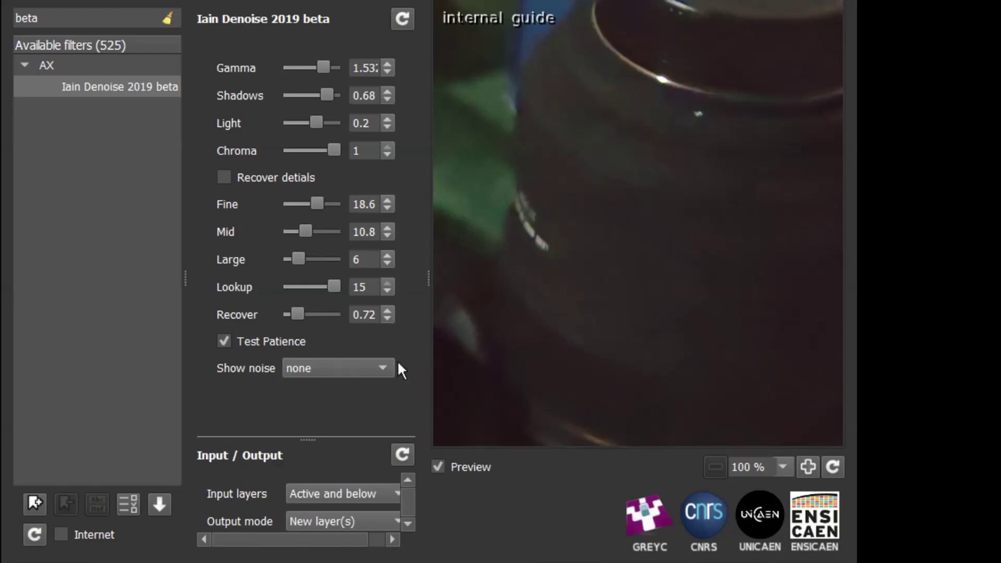
{"action": "left_click", "coordinate": [238, 176]}
{"action": "left_click", "coordinate": [224, 178]}
{"action": "left_click", "coordinate": [231, 177]}
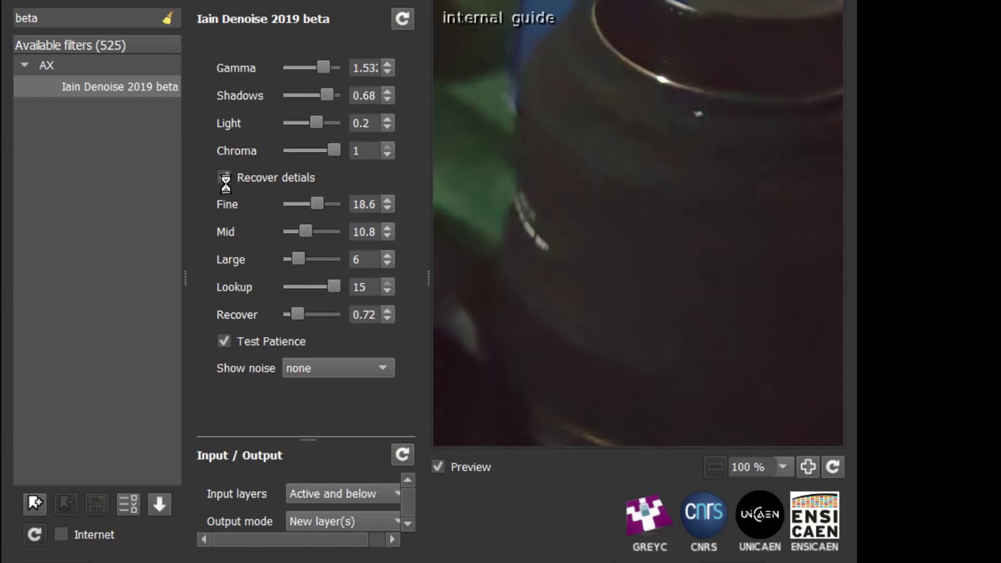